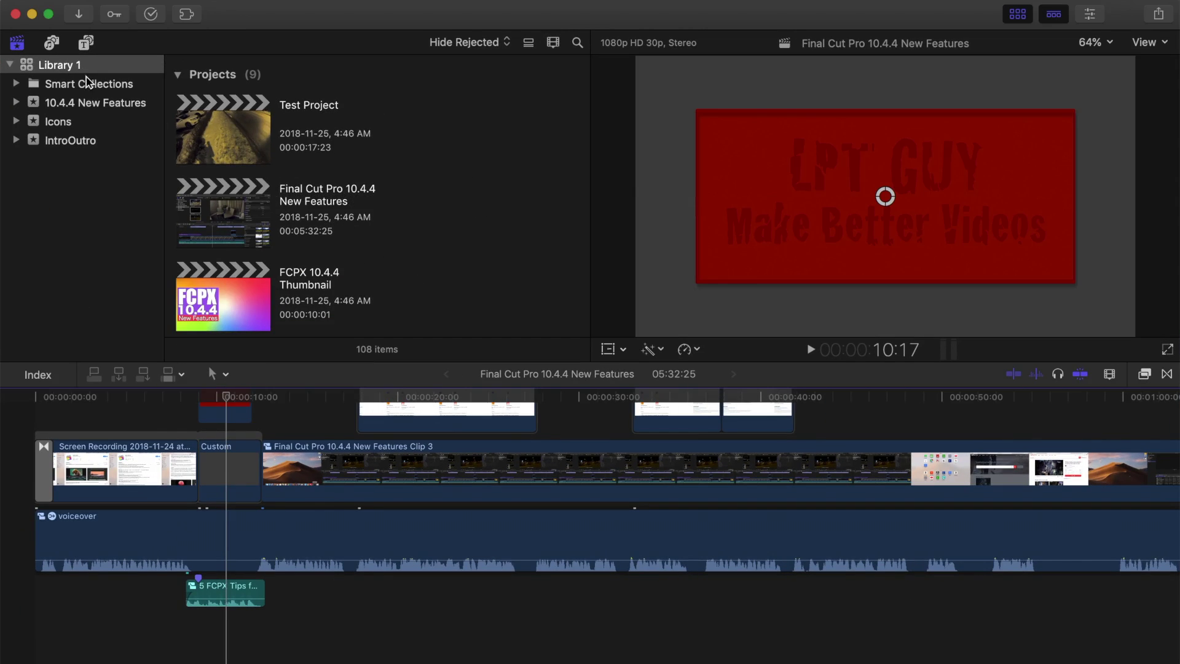
Step: Select Library 1 and show its properties in the Inspector, scrolled to Storage Locations
left_click(84, 66)
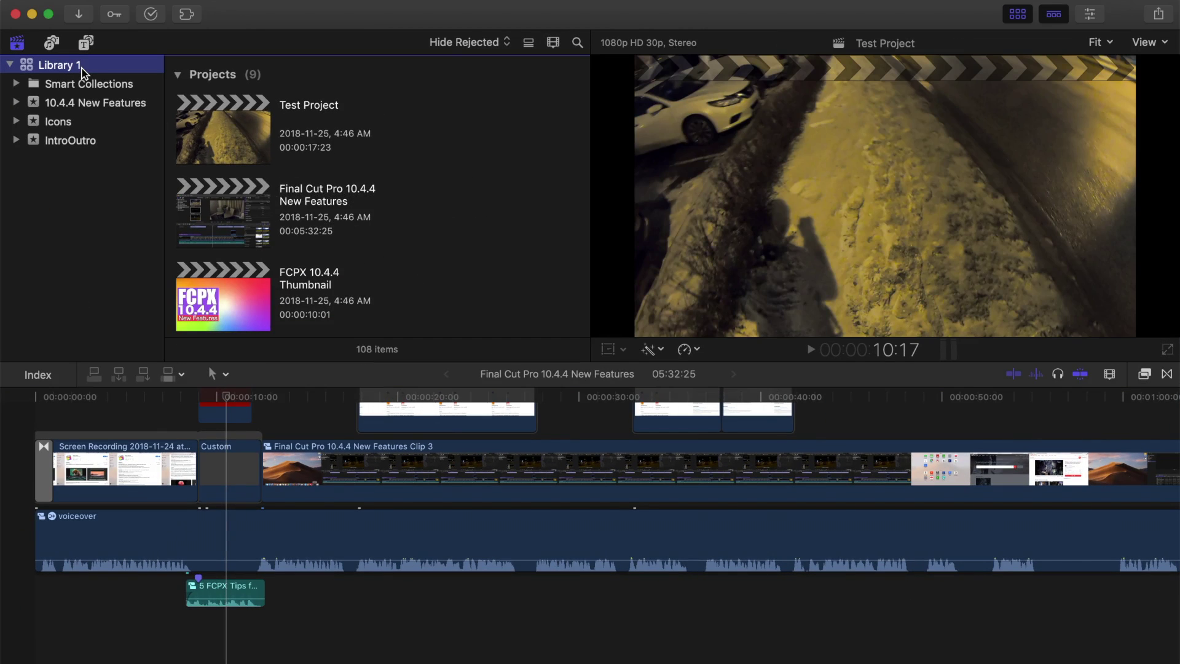
left_click(1090, 15)
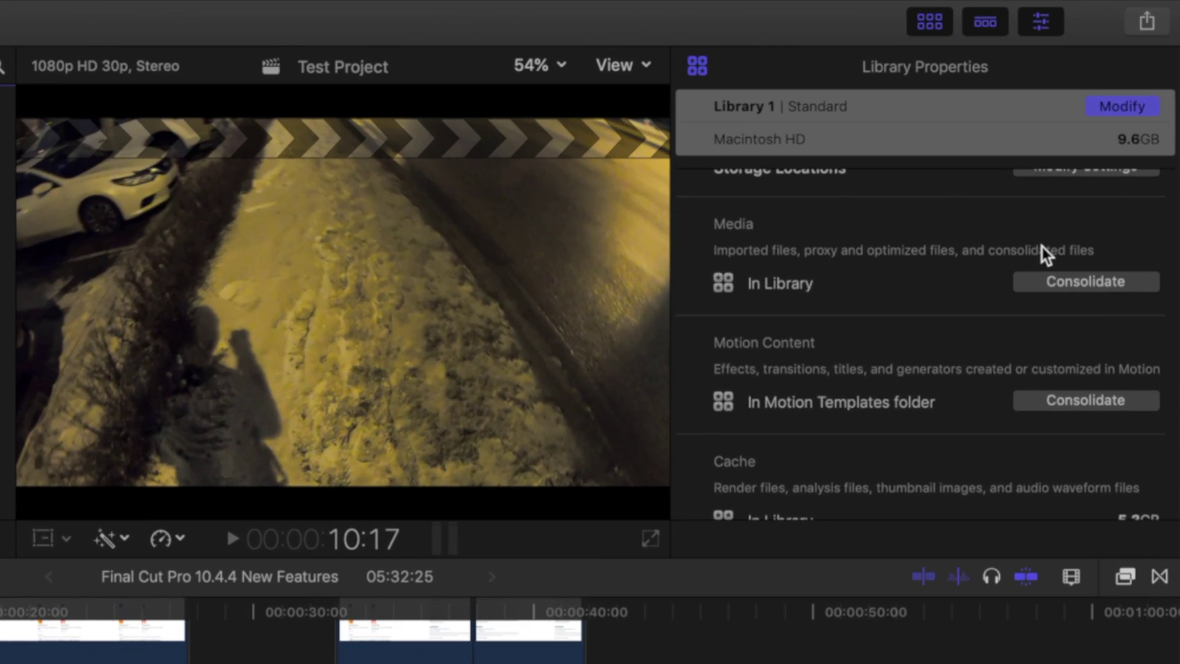
scroll(1041, 245, "up", 2)
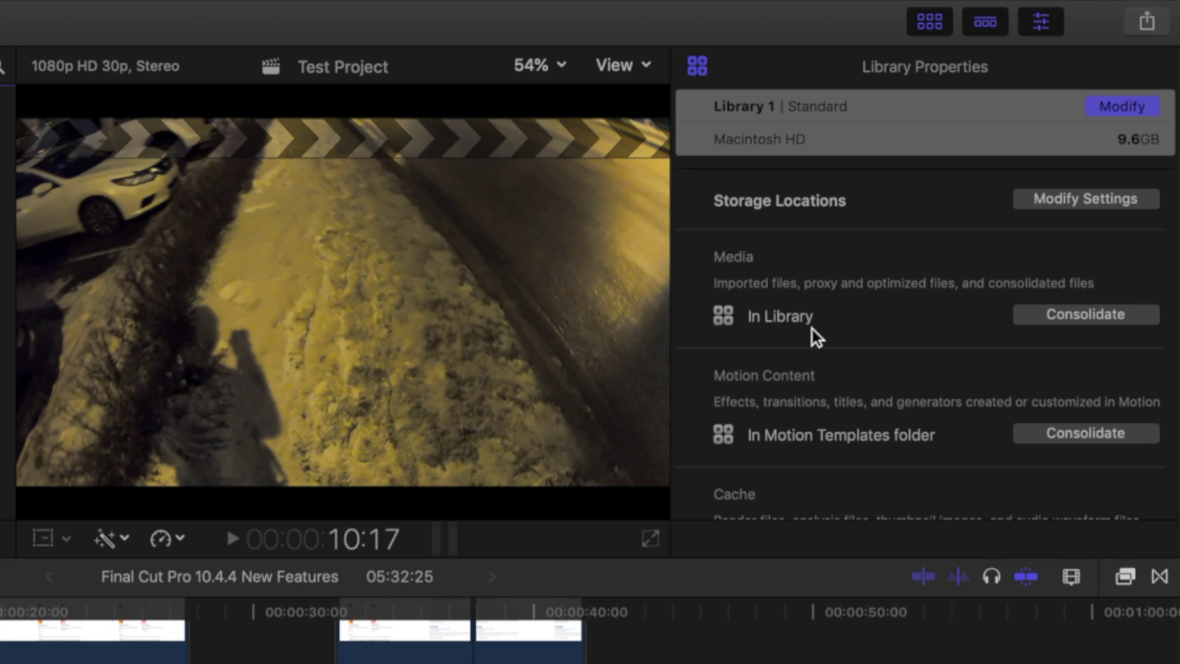
Step: In the storage settings, keep Media In Library and set Motion Content to In Library
left_click(1068, 199)
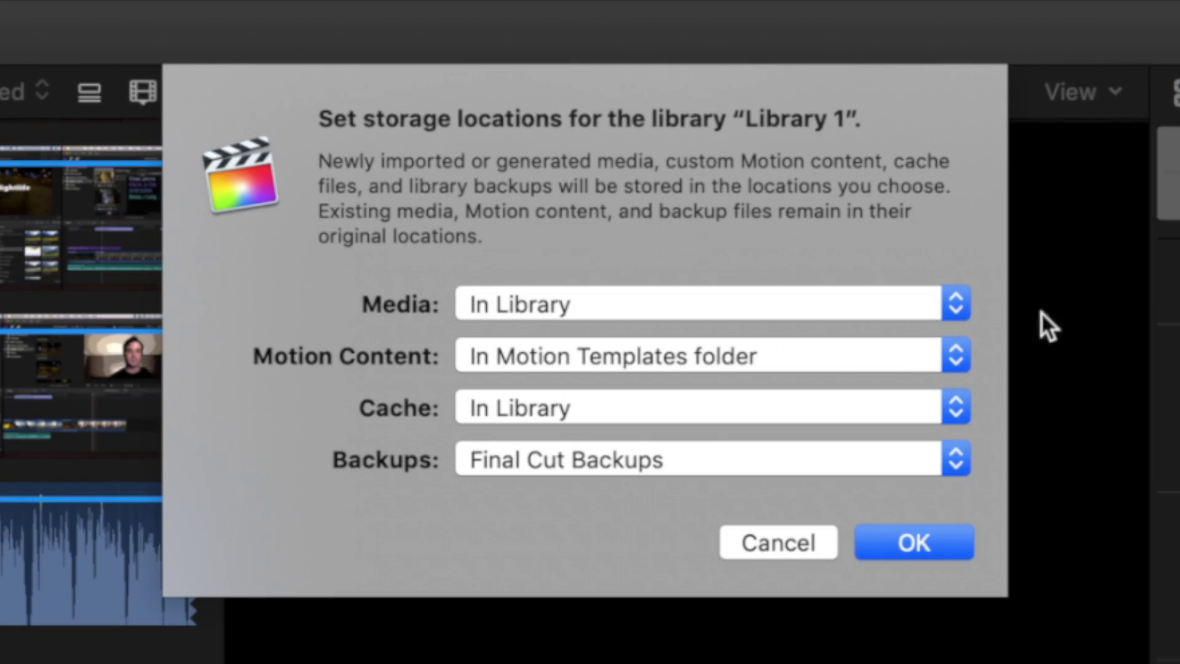
left_click(956, 304)
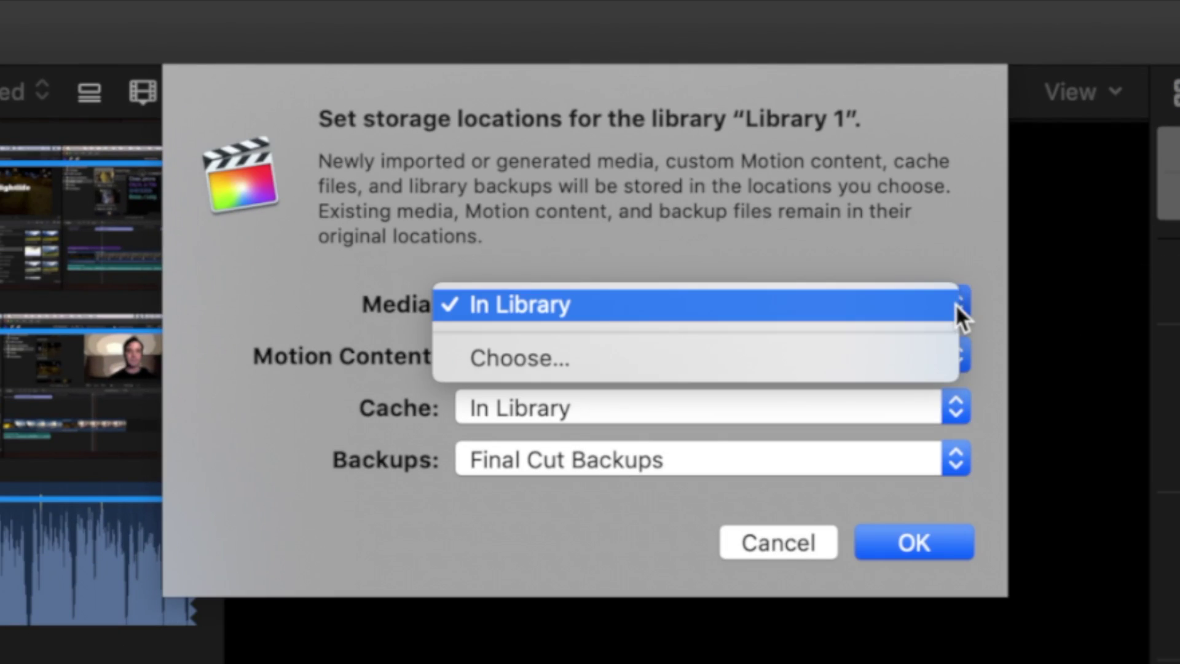
left_click(820, 303)
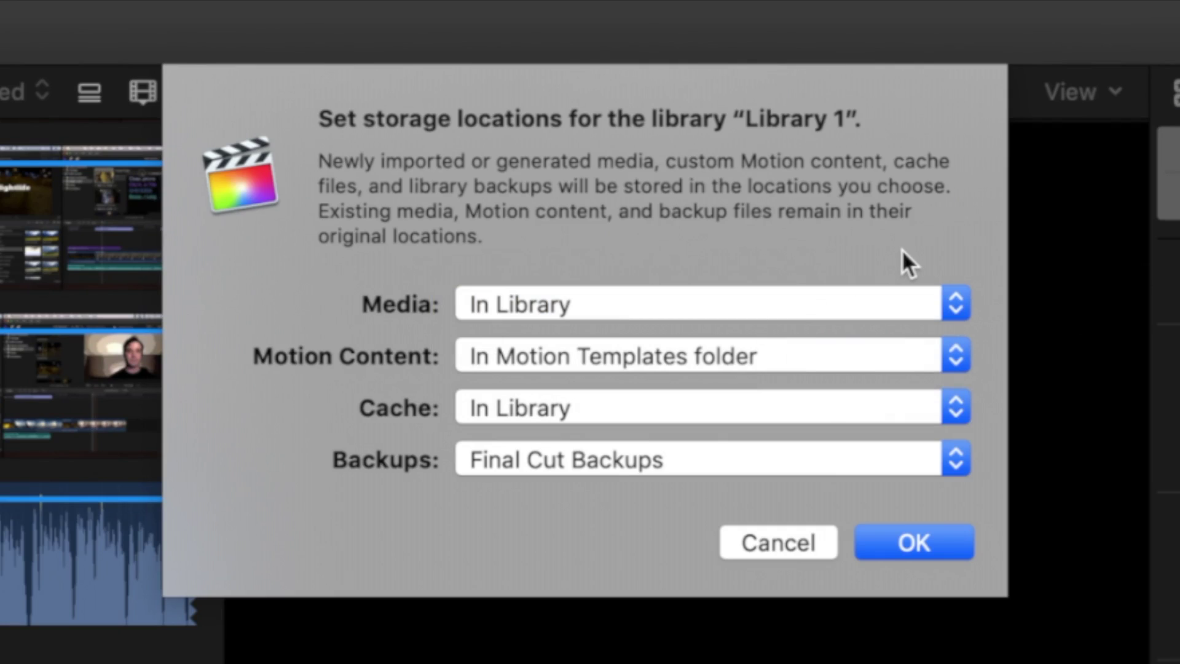
left_click(945, 355)
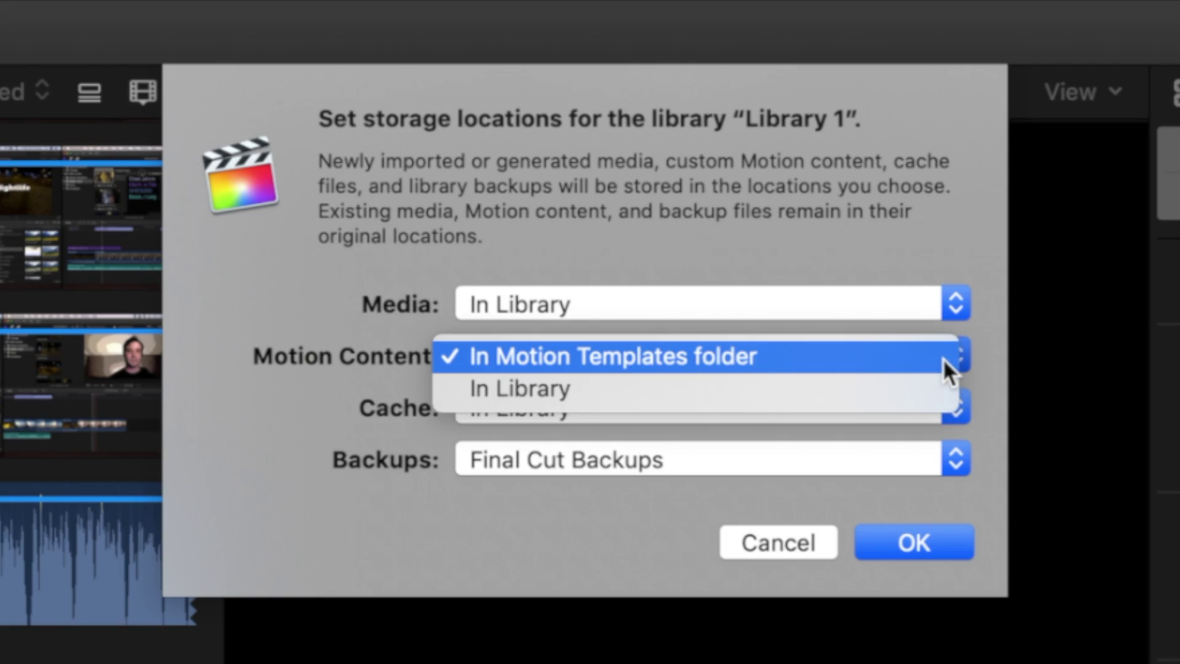
left_click(883, 390)
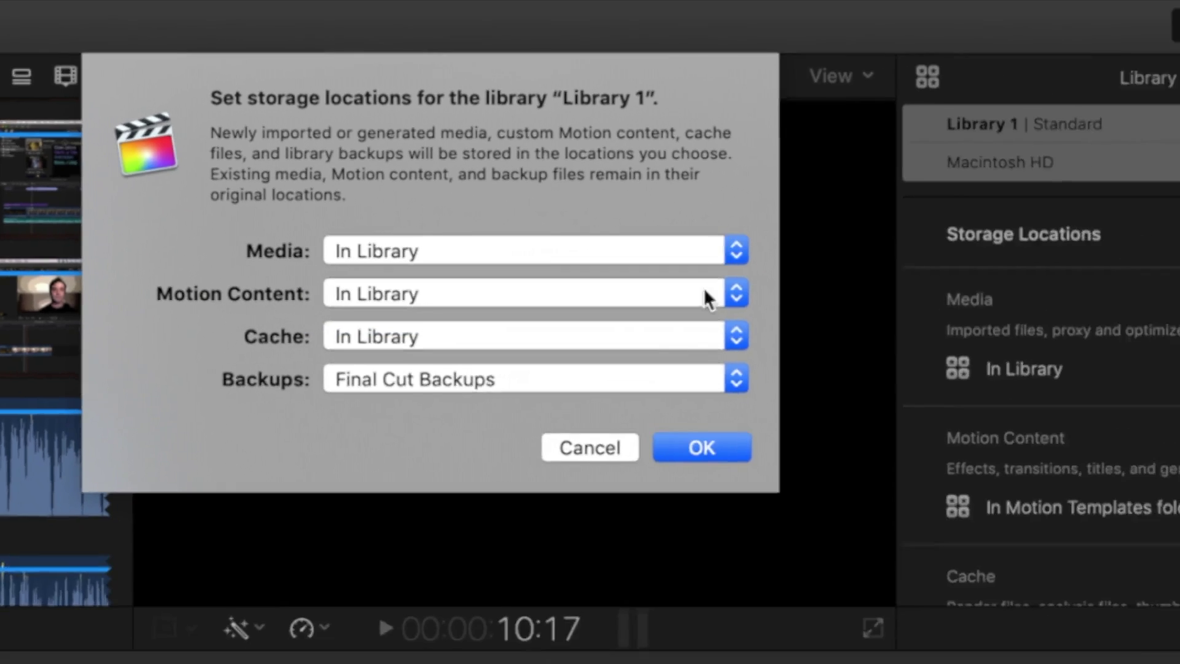
left_click(913, 542)
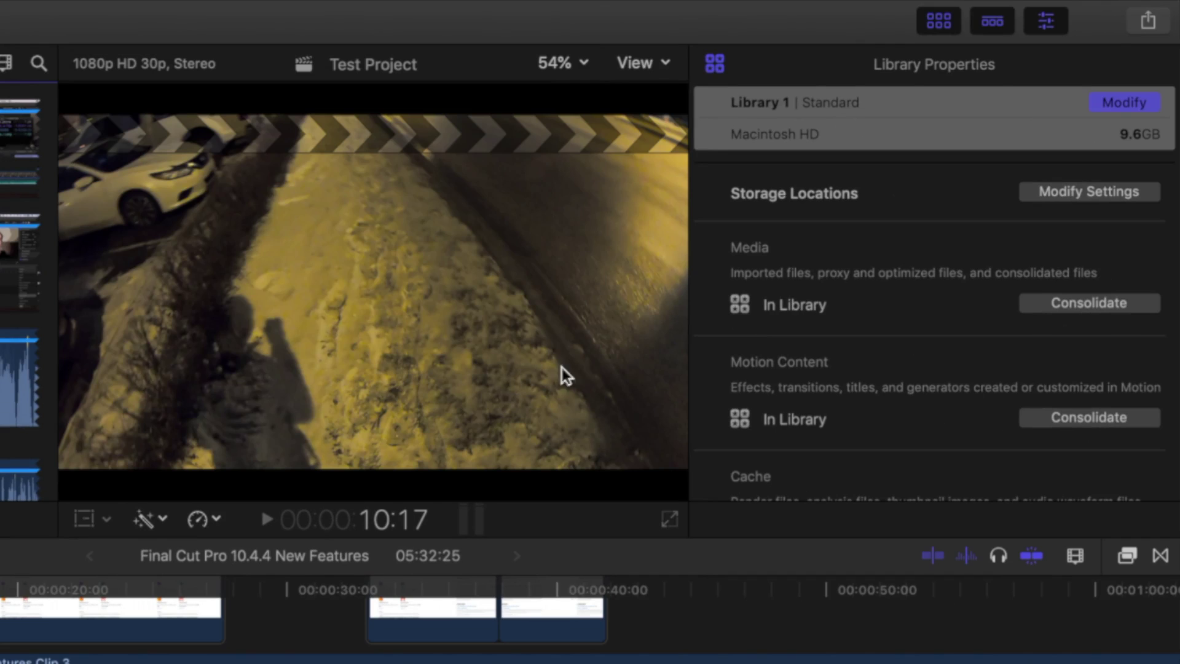
Step: Consolidate Library 1's media, including optimized and proxy media
left_click(1066, 312)
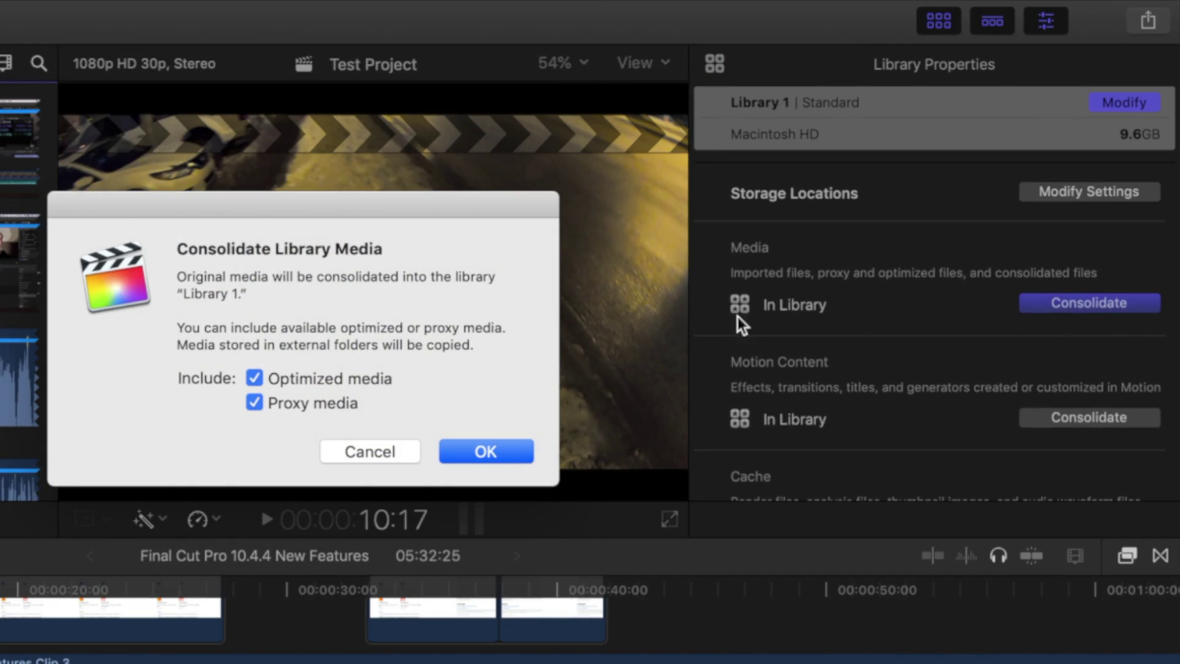
left_click(471, 454)
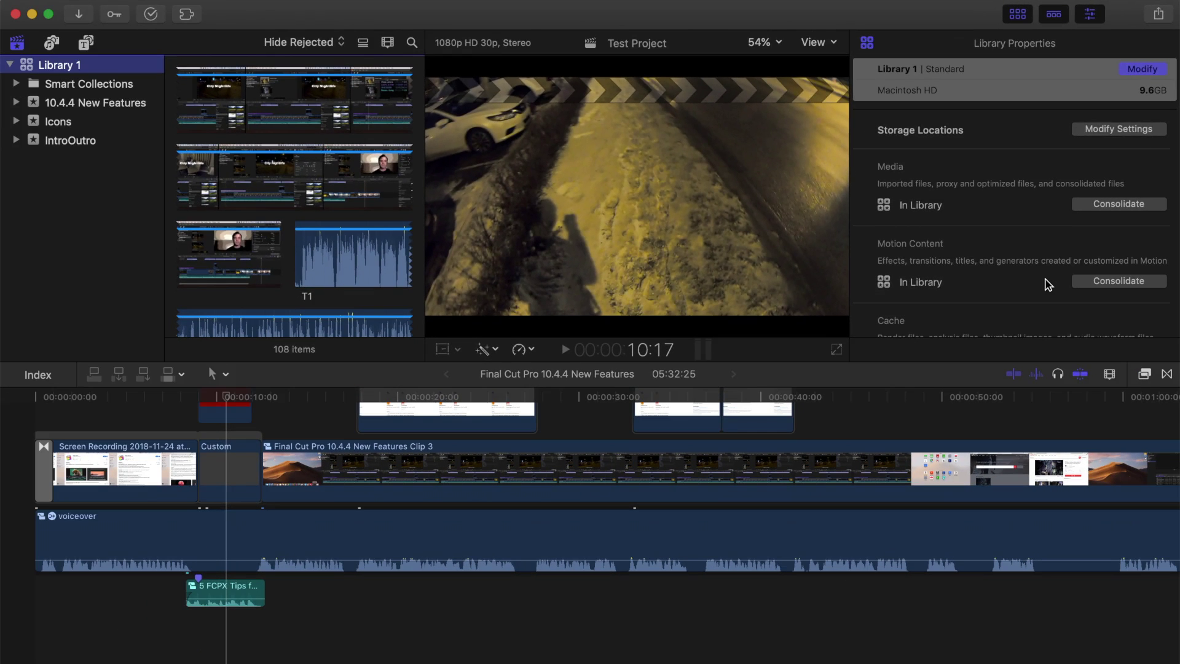
Step: Close Final Cut Pro's window and bring up a Finder window from the Dock
left_click(15, 14)
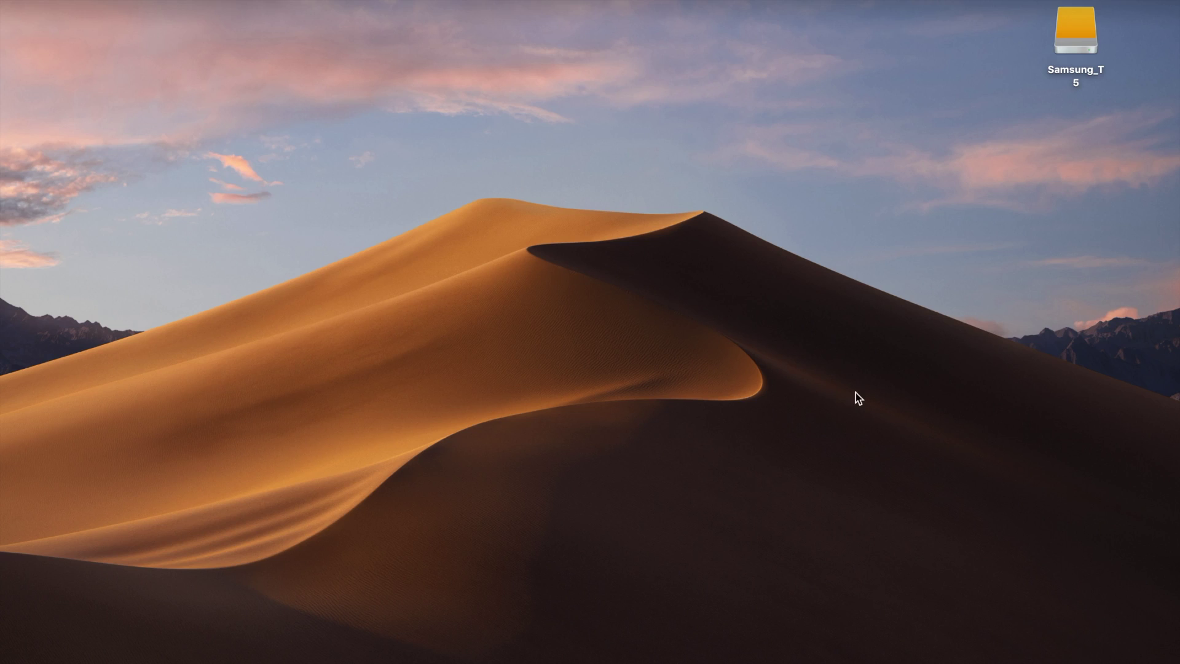
mouse_move(914, 660)
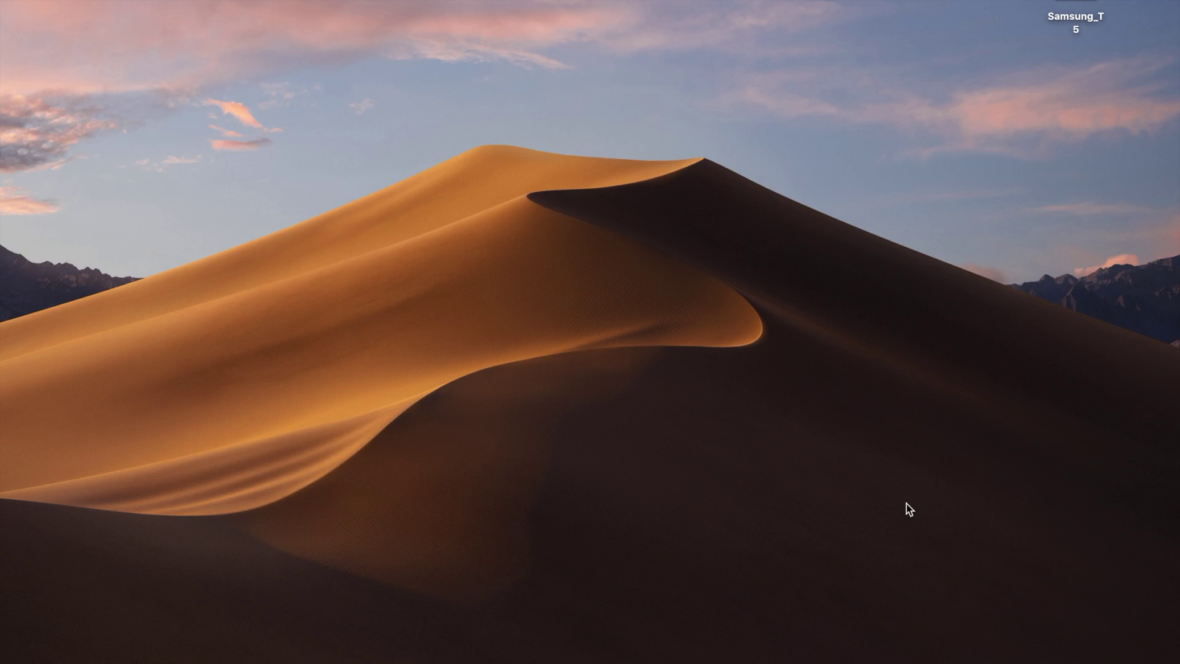
mouse_move(123, 639)
left_click(80, 637)
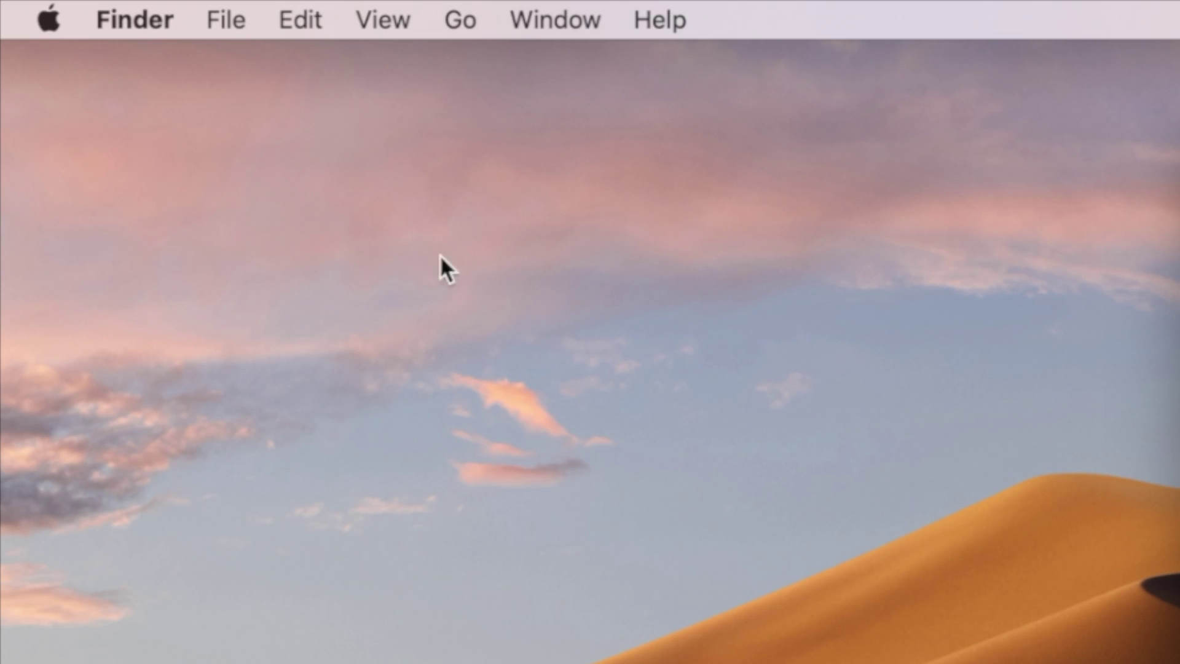
Step: Go to the home folder's Movies folder and select Library 1
left_click(462, 12)
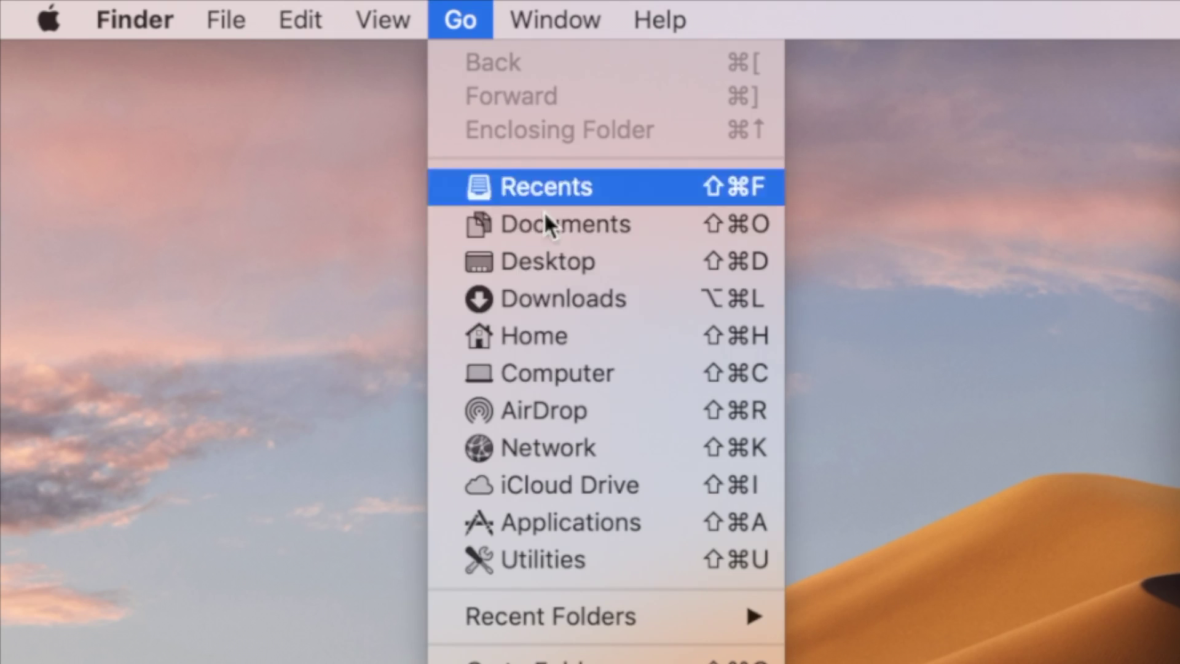
left_click(573, 341)
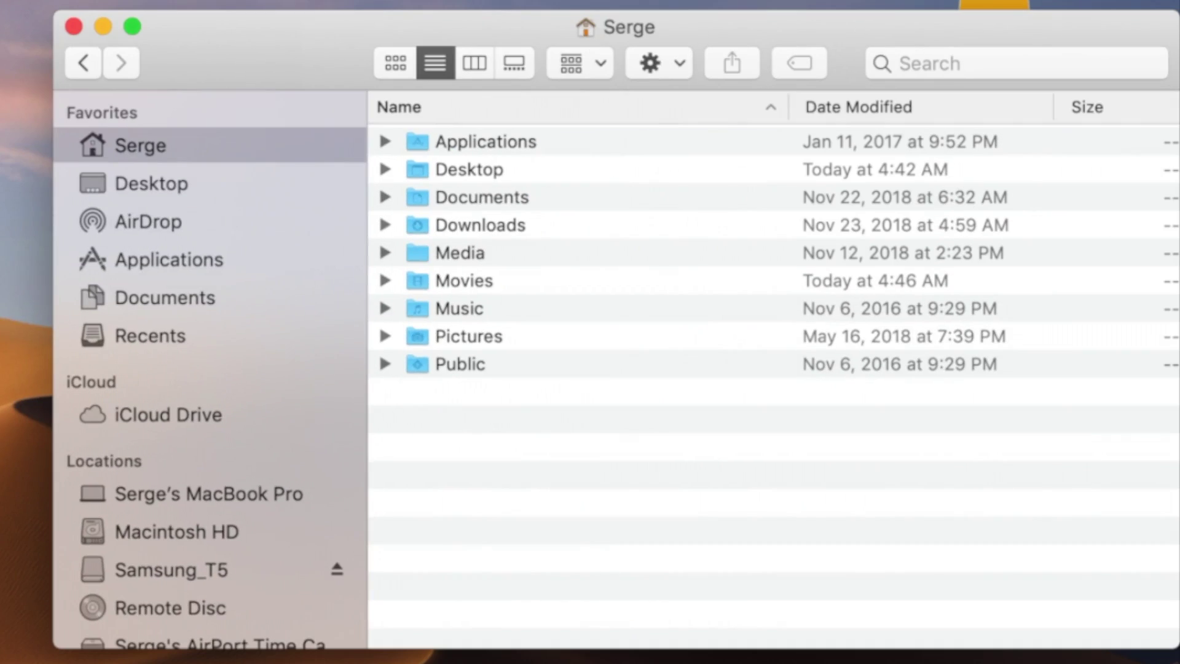
double_click(493, 275)
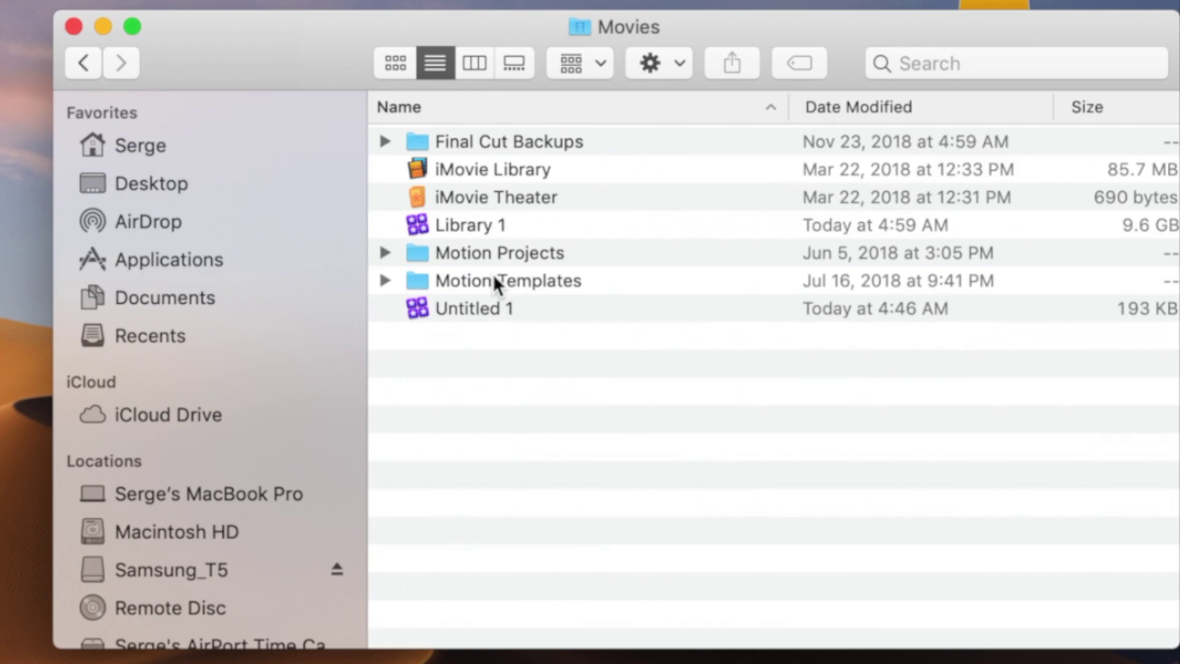
left_click(528, 224)
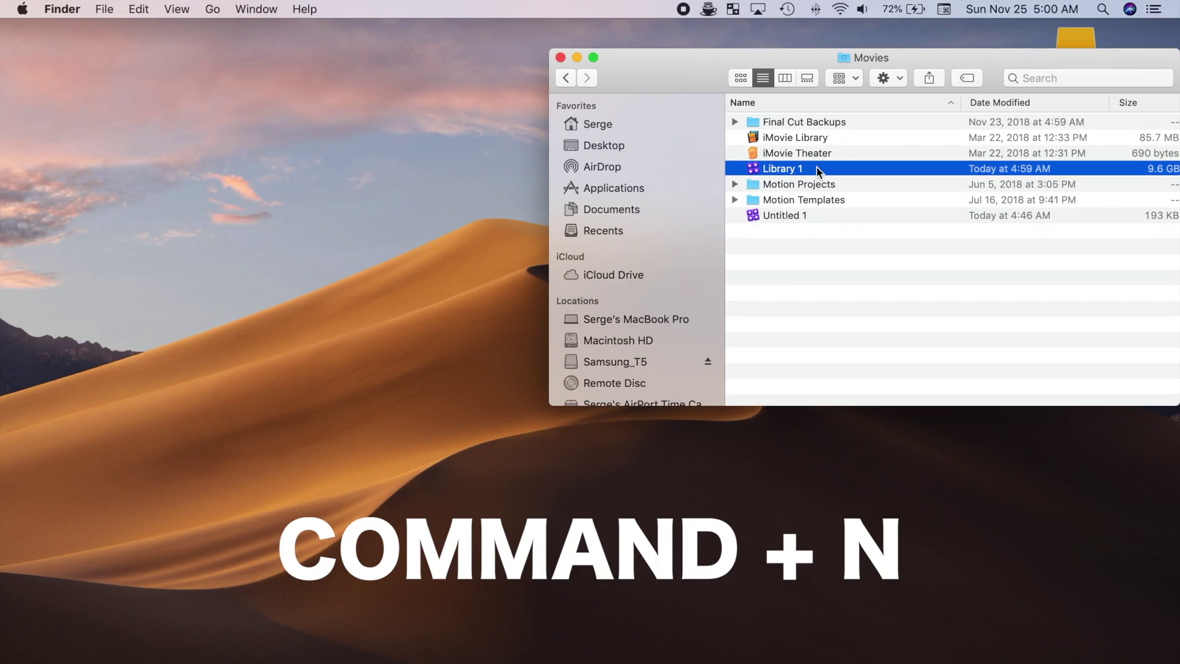
Step: Show Samsung_T5 in a second window beside Movies and copy Library 1 onto the drive
key("super+n")
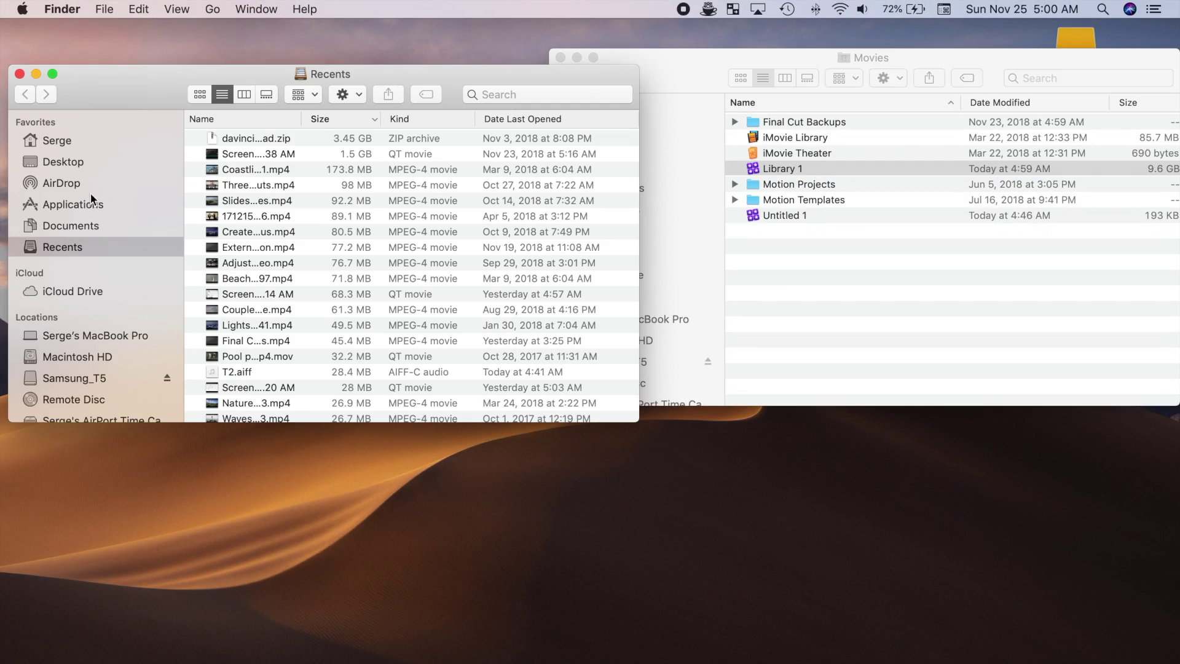
left_click(89, 381)
left_click_drag(258, 74, 274, 36)
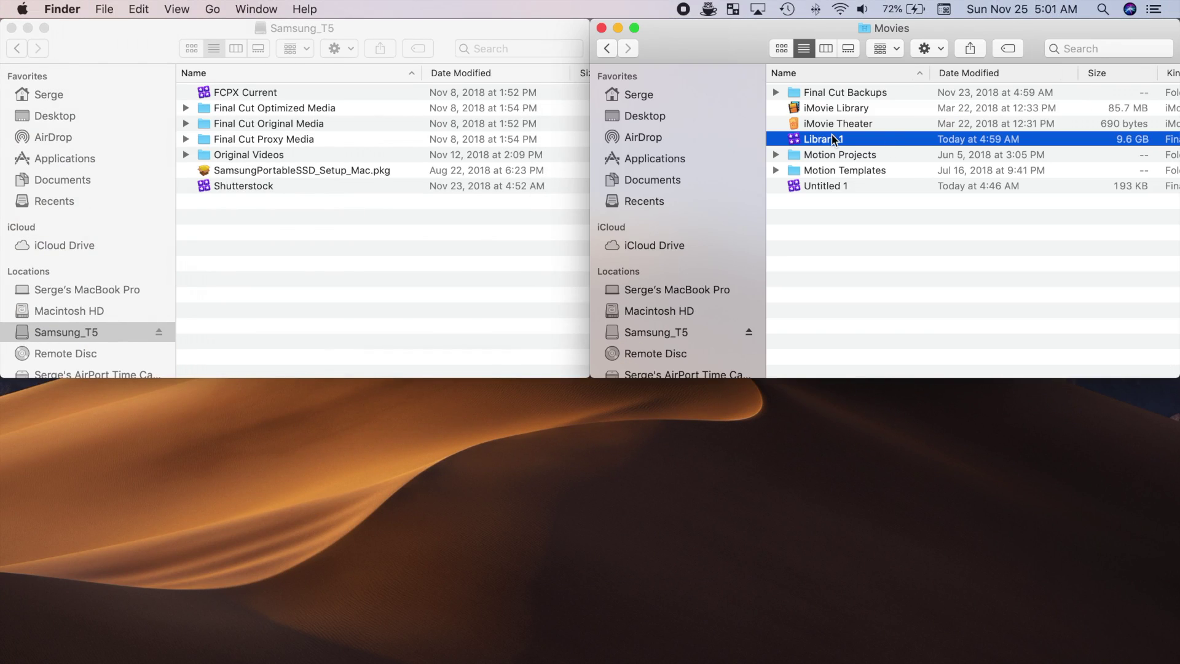
left_click_drag(824, 138, 393, 252)
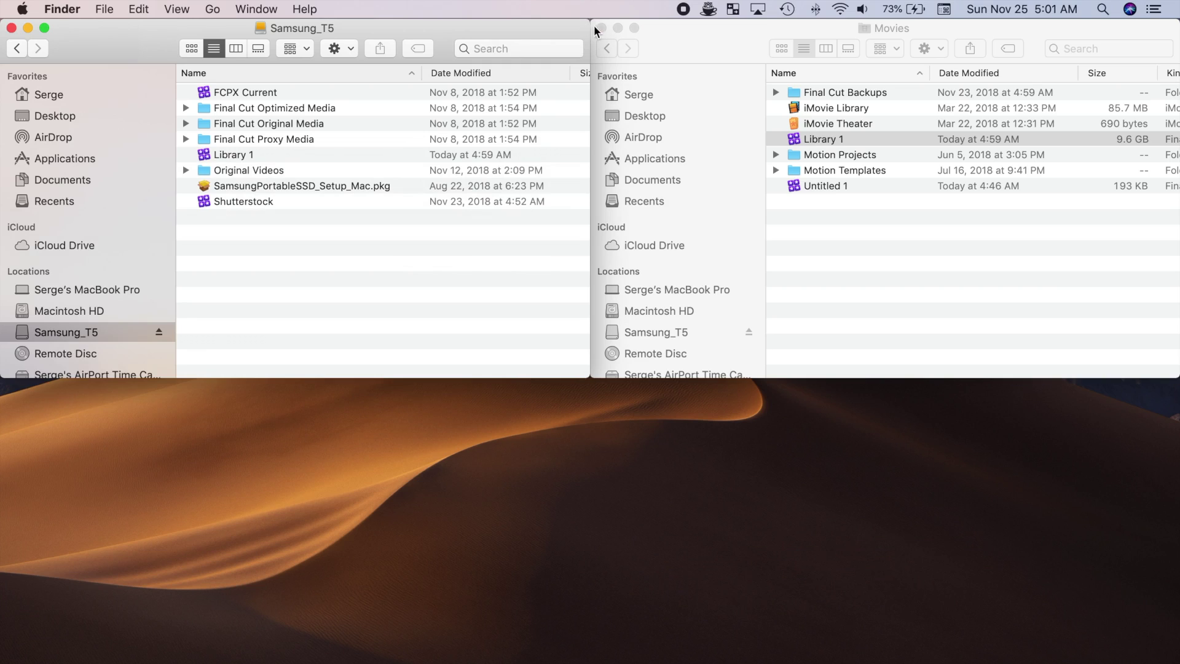
Step: Close the Movies and Samsung_T5 windows, then dismiss the drive's context menu without ejecting
left_click(601, 28)
left_click(11, 28)
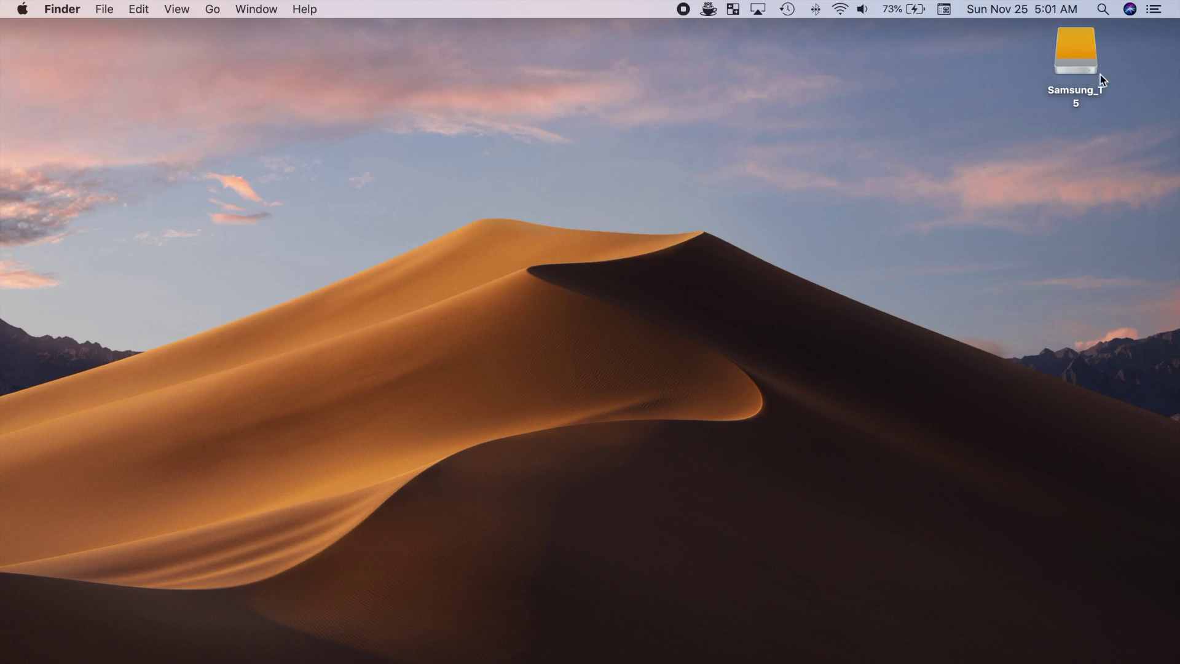
left_click(1075, 55)
right_click(1075, 55)
left_click(1053, 87)
Step: Open Library 1 from the Samsung_T5 drive in Final Cut Pro, then minimize its window
double_click(1076, 59)
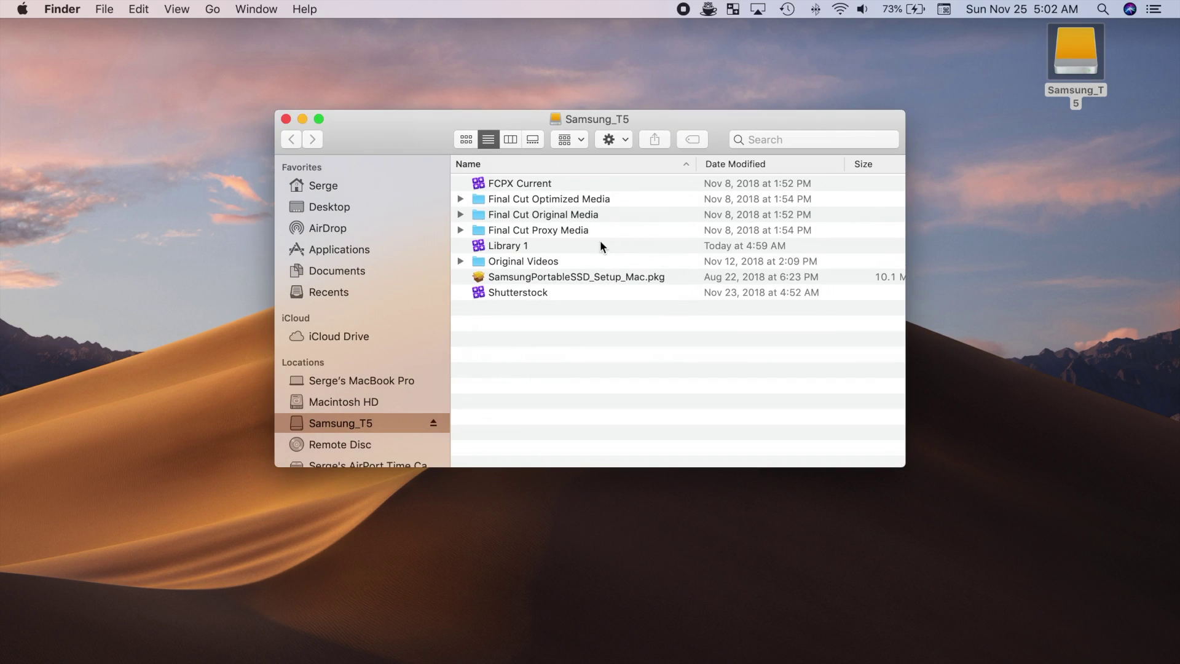
double_click(600, 245)
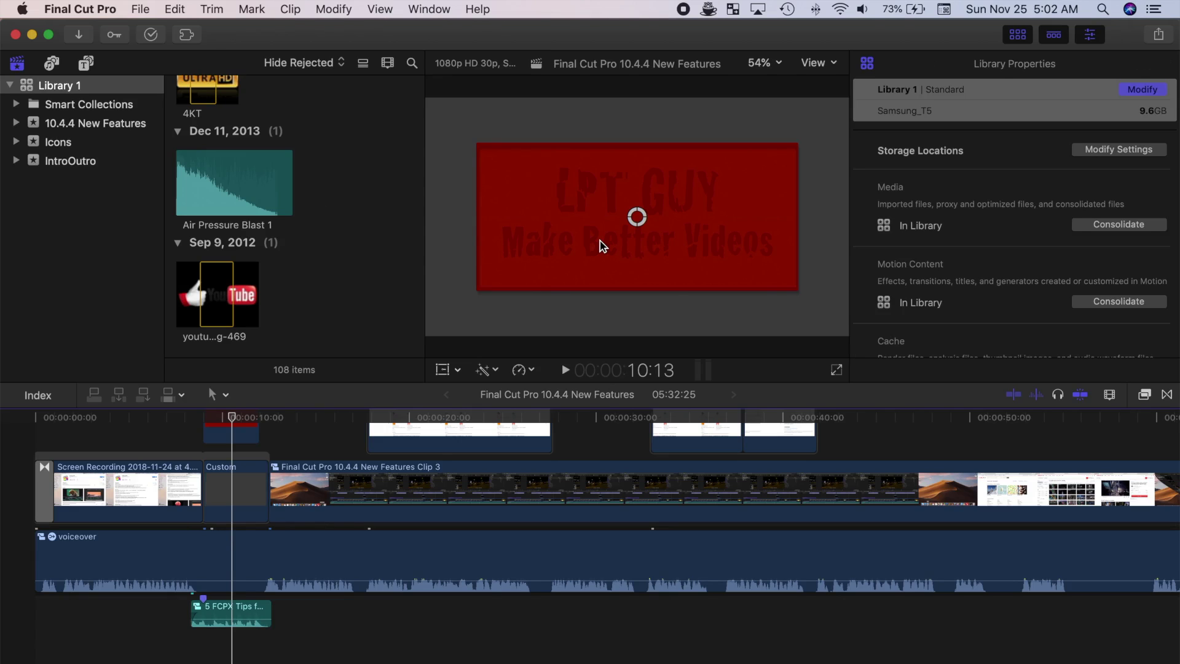
left_click(32, 34)
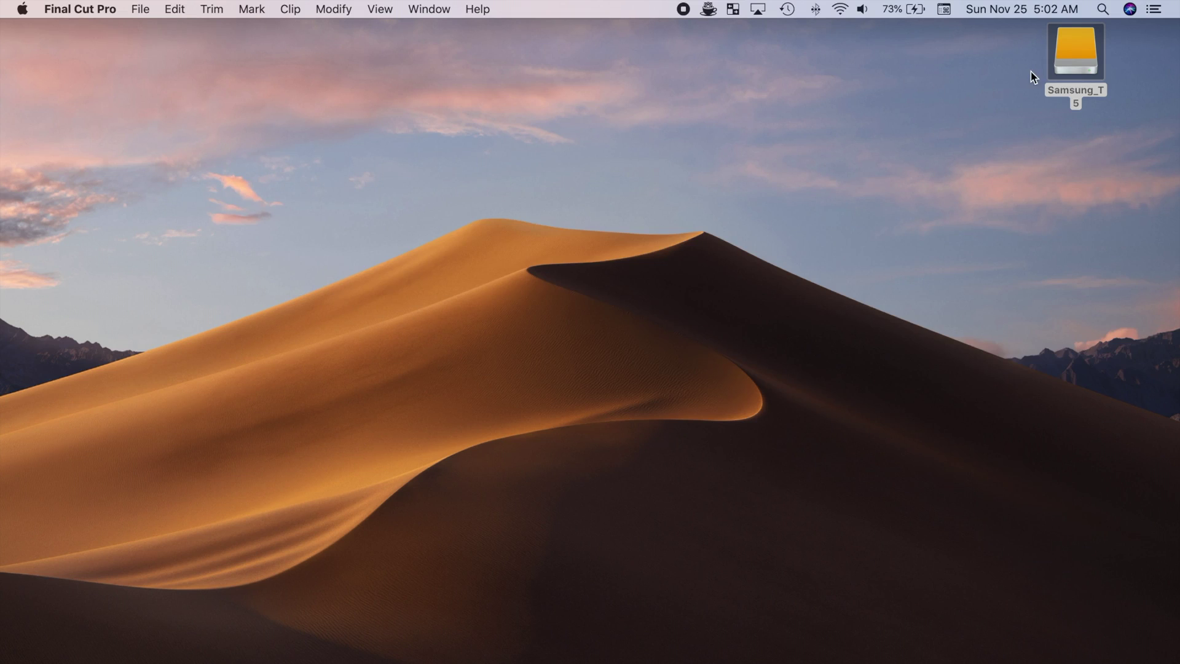
Step: Try ejecting Samsung_T5 from its context menu and dismiss the drive-in-use error
right_click(1060, 58)
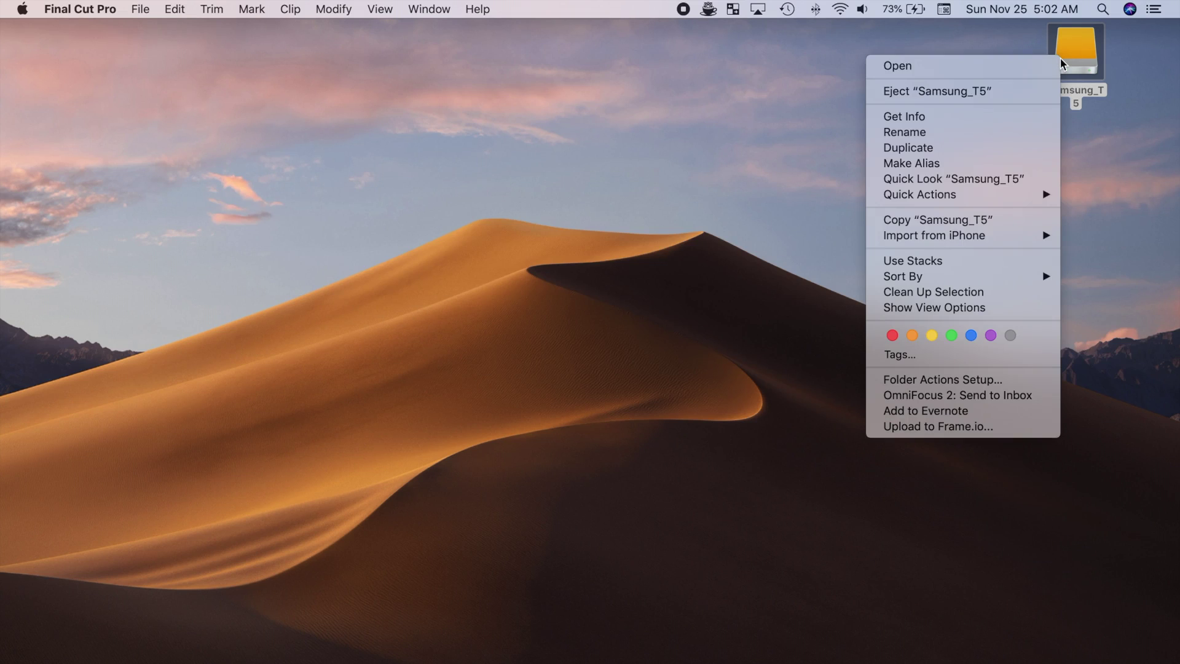
left_click(1037, 90)
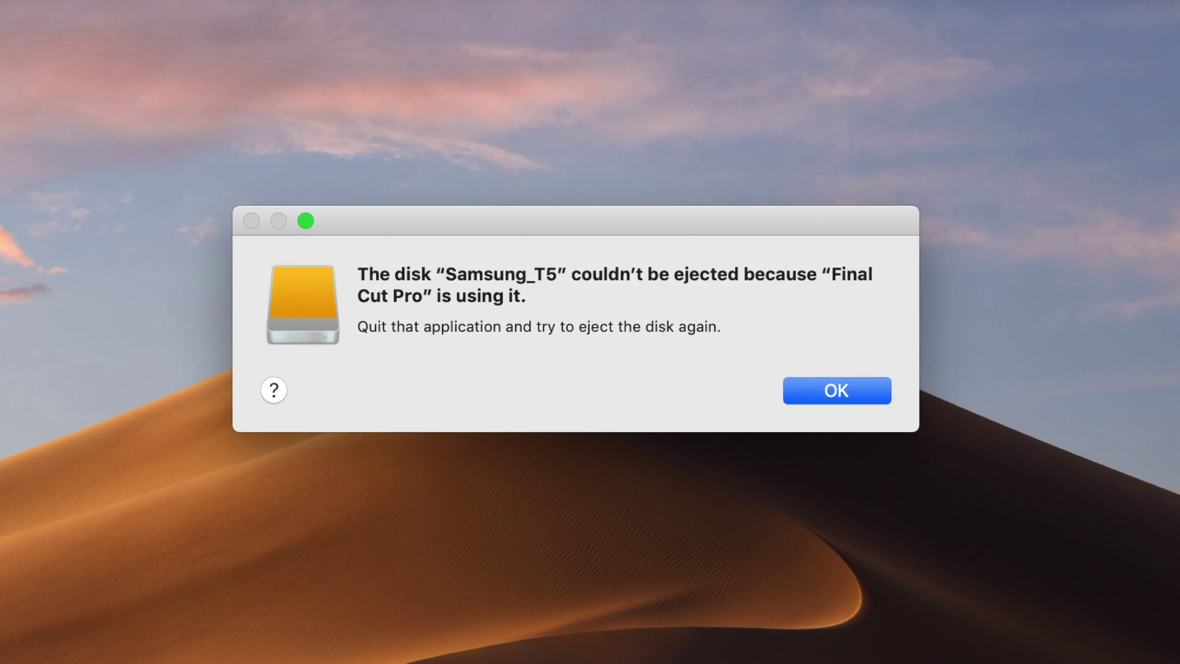
left_click(869, 389)
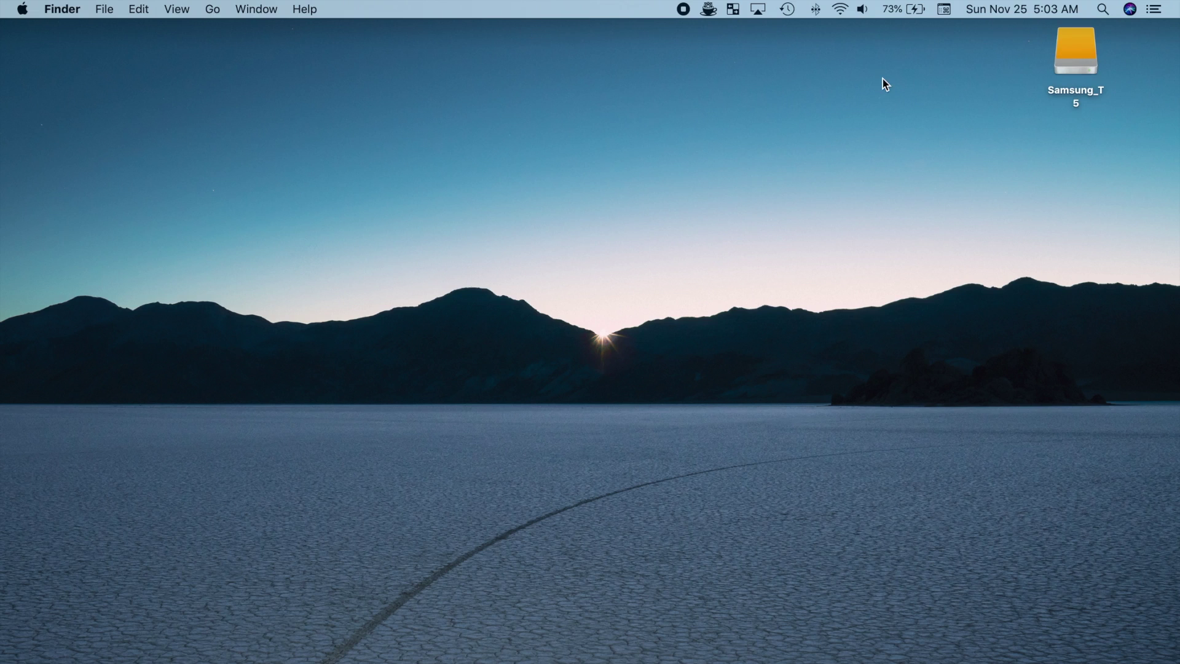
Step: Open the Samsung_T5 drive, select Library 1, and park the window on the left half
double_click(1068, 59)
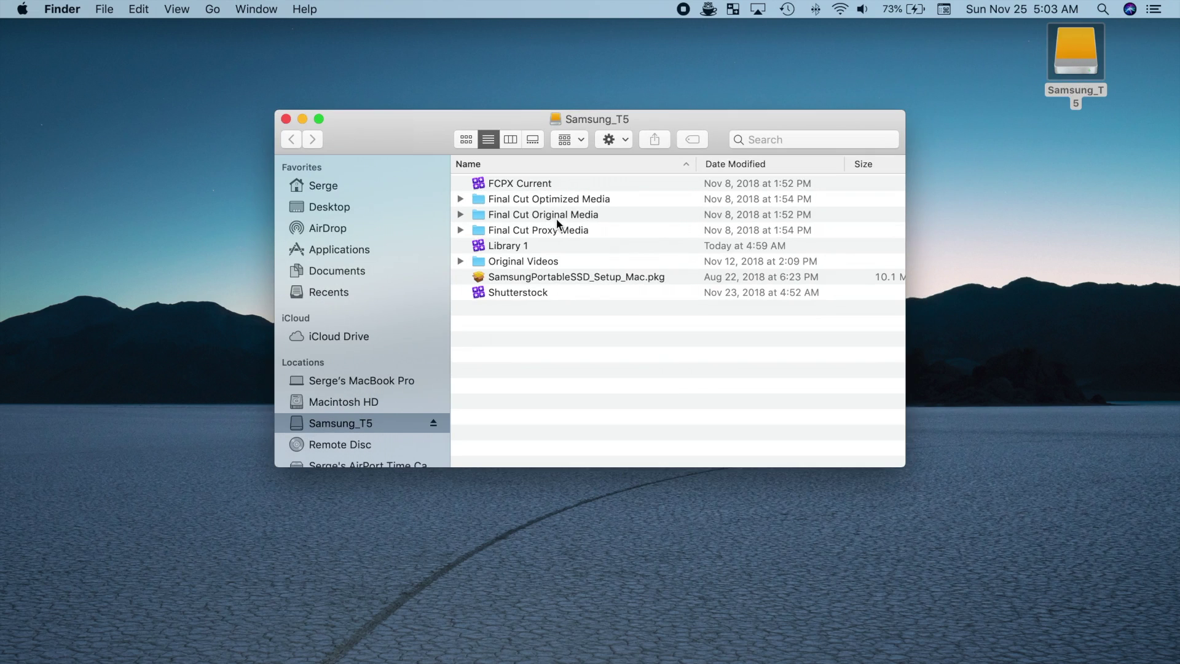
left_click(513, 246)
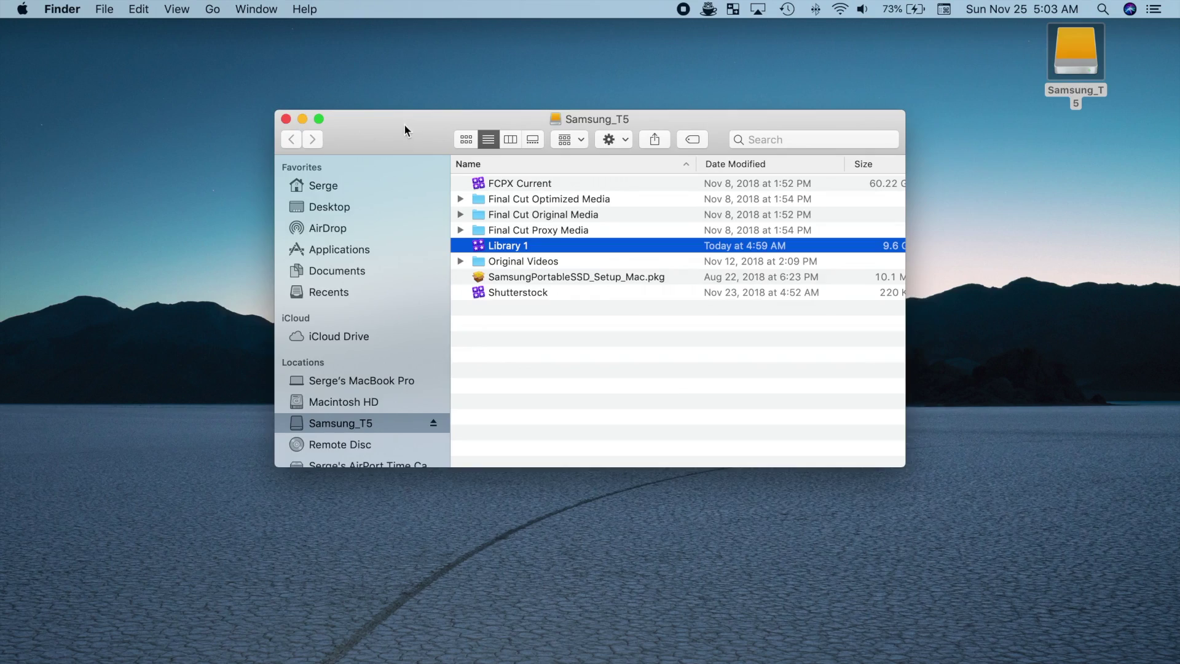
left_click_drag(404, 126, 2, 23)
Step: Open the home Movies folder in a second window on the right and drag Library 1 into it
key("super+n")
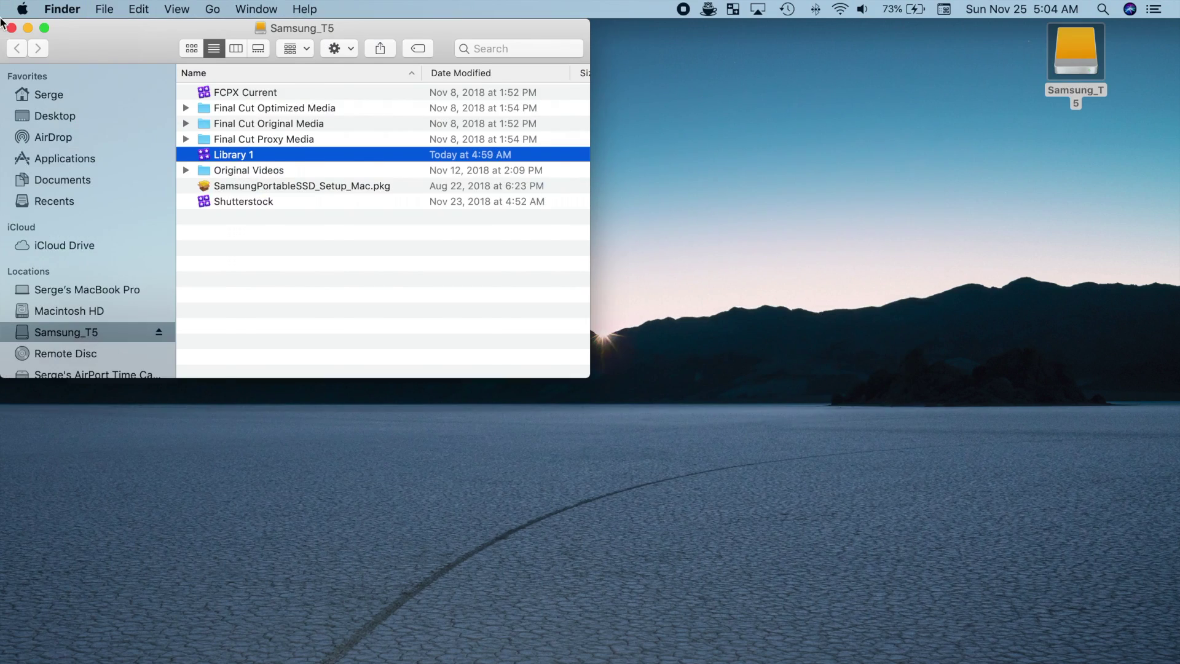
left_click_drag(101, 60, 1175, 21)
left_click(639, 95)
double_click(817, 170)
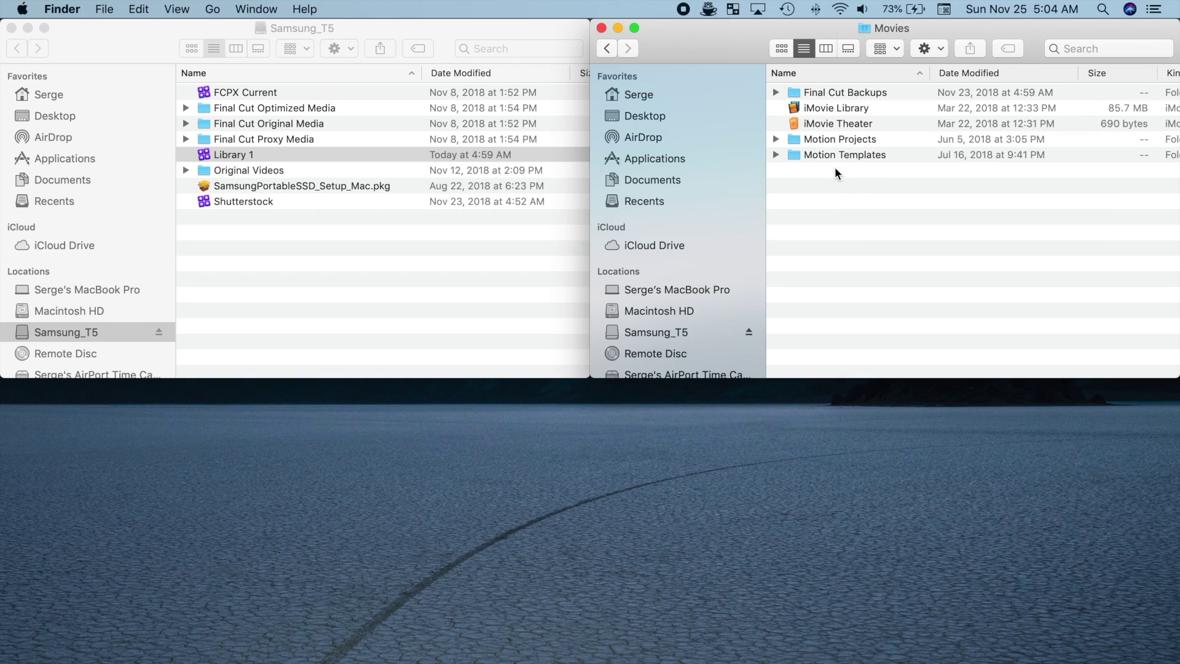
left_click_drag(232, 155, 844, 194)
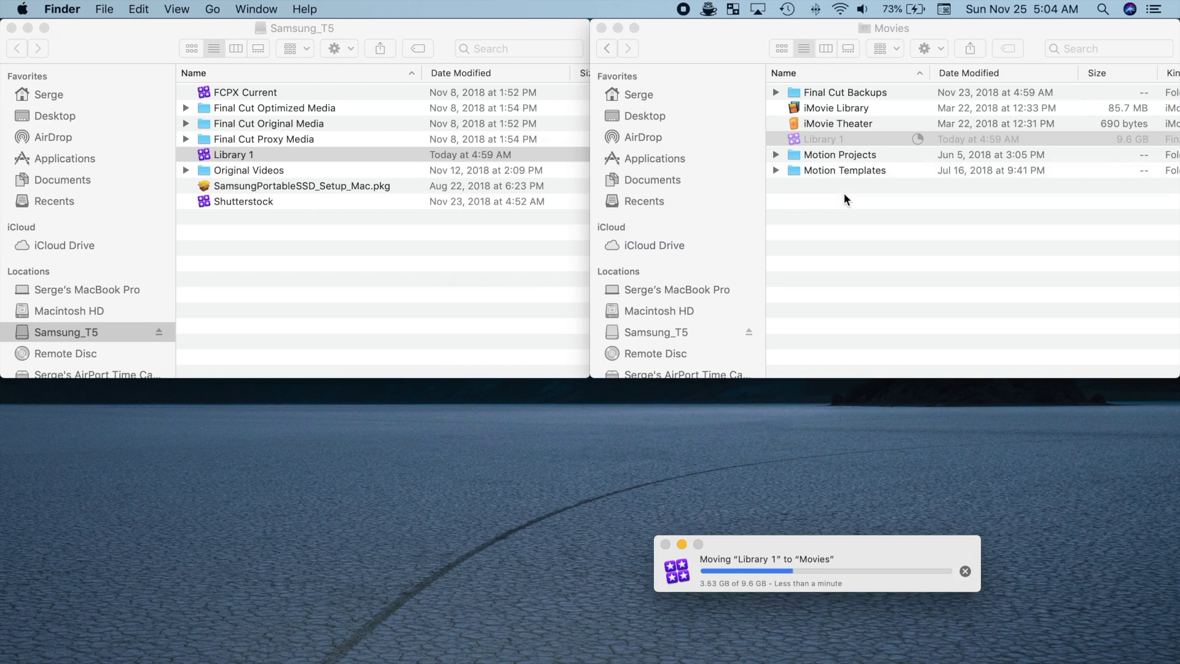
Step: Close the drive window, eject Samsung_T5, and open Library 1 from Movies in Final Cut Pro
left_click(12, 28)
left_click_drag(757, 31, 448, 32)
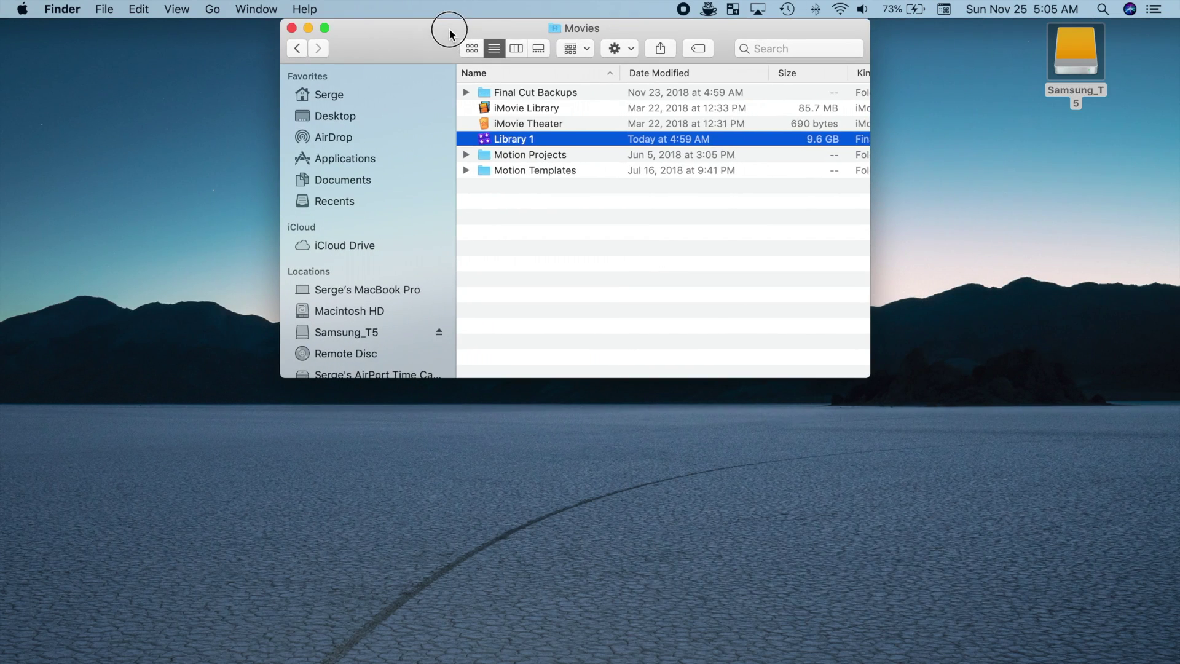
right_click(1082, 60)
left_click(1044, 90)
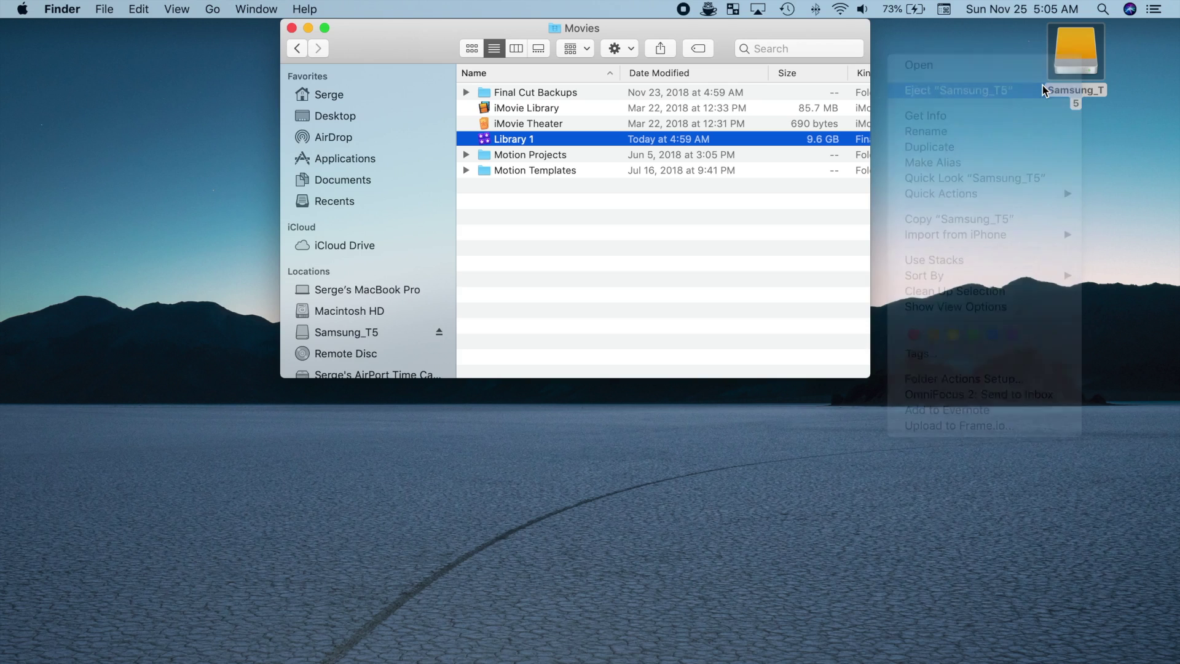
double_click(516, 141)
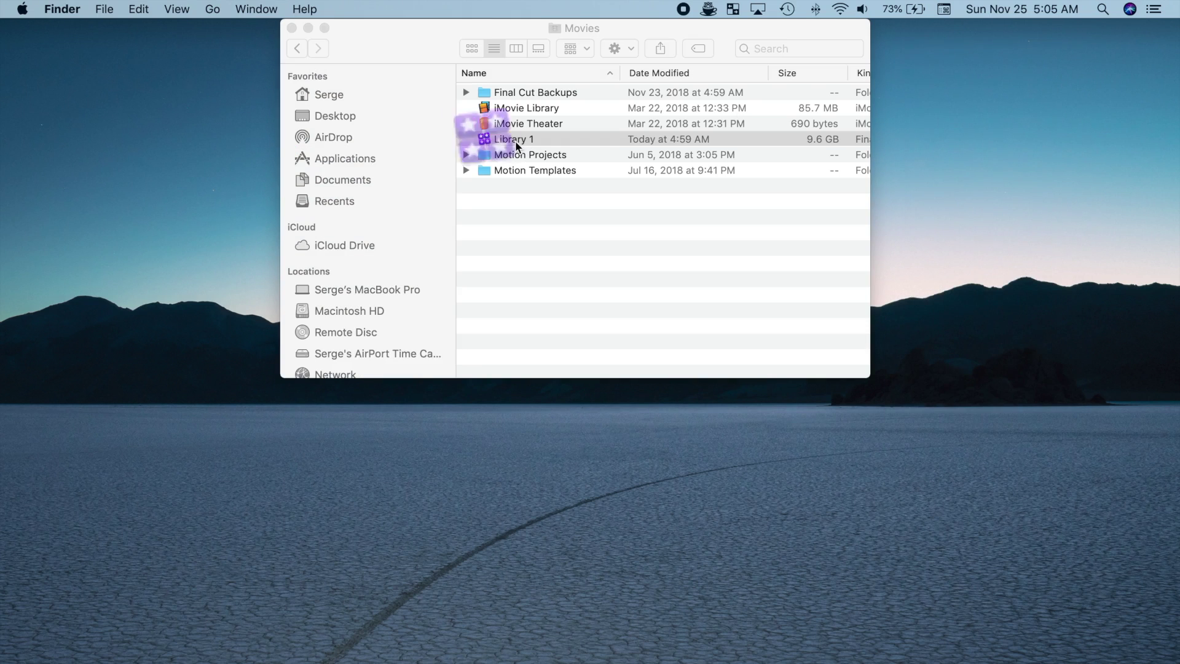